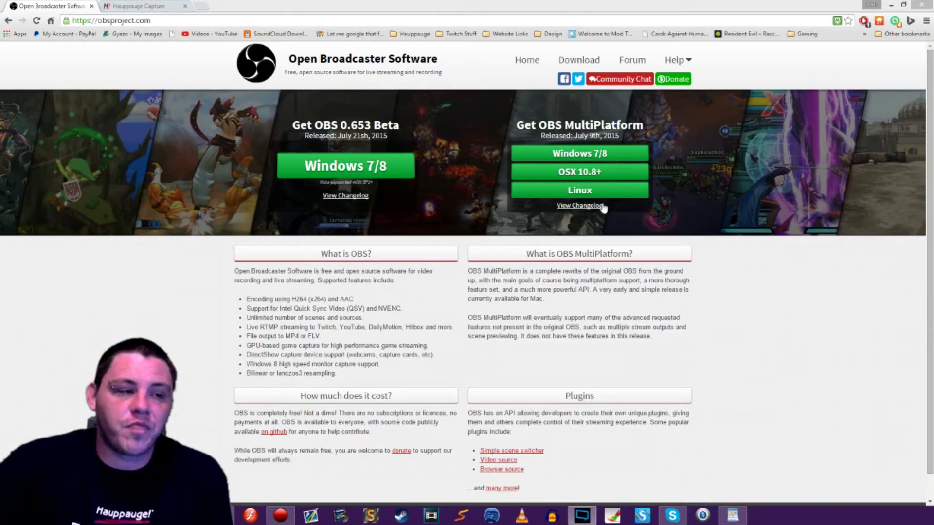
- Switch to the browser tab showing the Hauppauge Capture download page
click(130, 6)
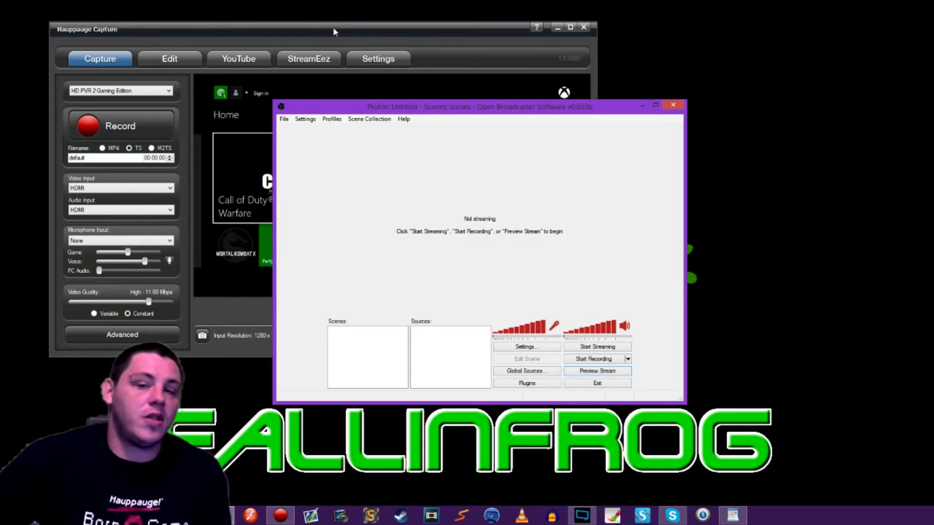
- Bring the Hauppauge Capture window forward on the desktop
mouse_move(335, 30)
mouse_down()
mouse_move(315, 38)
mouse_move(342, 42)
mouse_up()
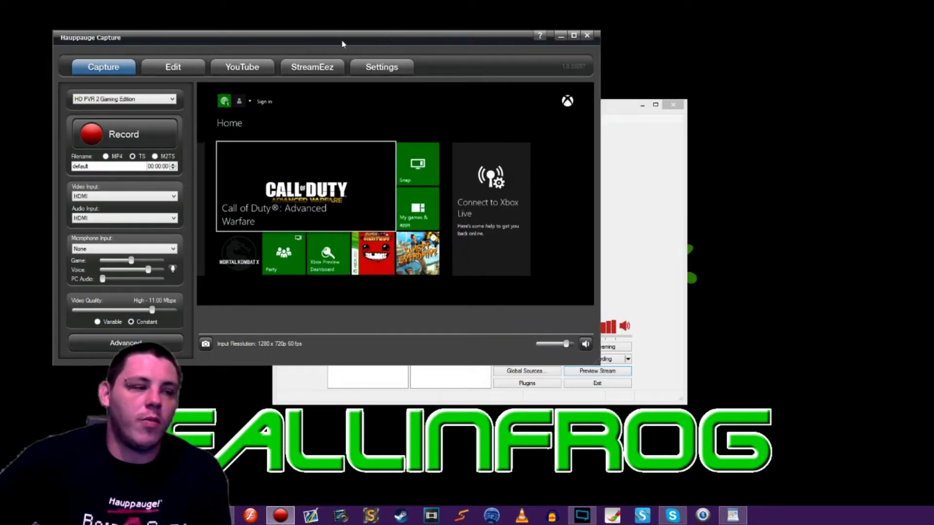
- Maximise Hauppauge Capture to full screen and bring the OBS window back on top
double_click(375, 41)
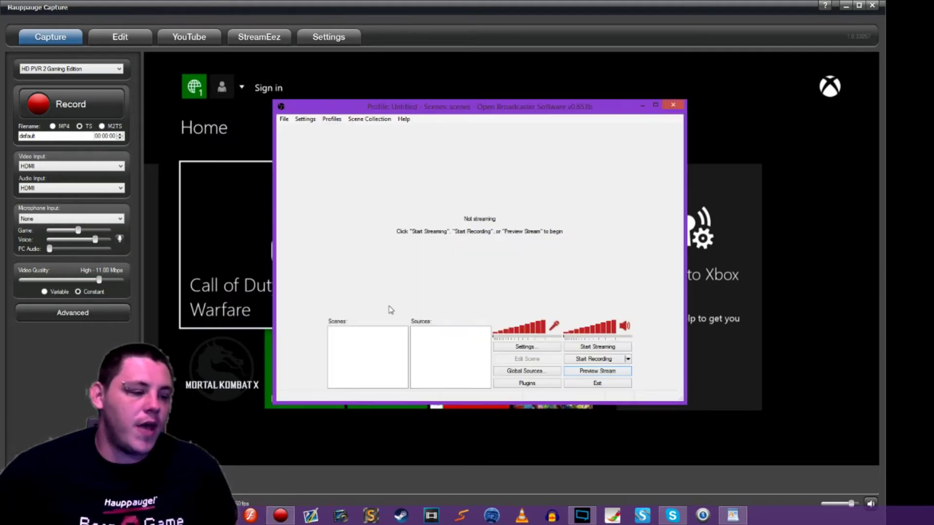
drag(498, 115, 511, 111)
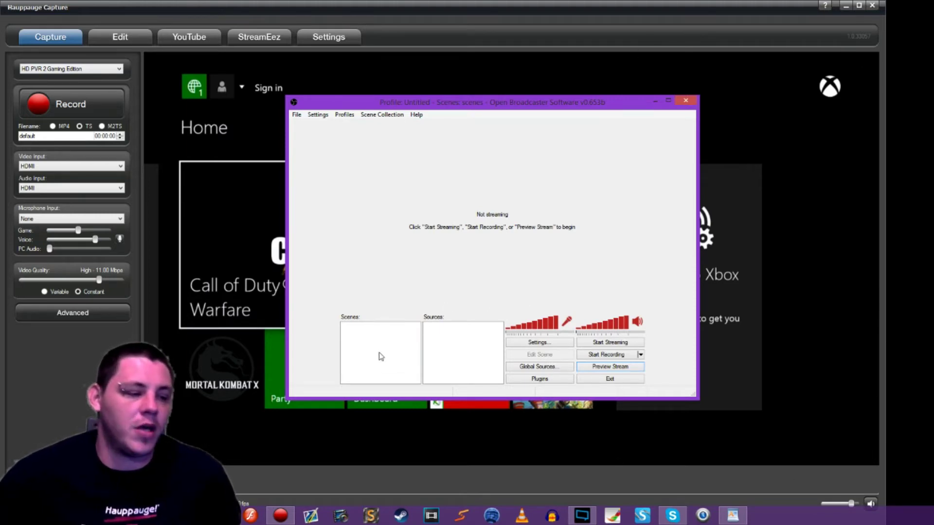
- Add a new scene, keeping the default name 'Scene'
right_click(361, 335)
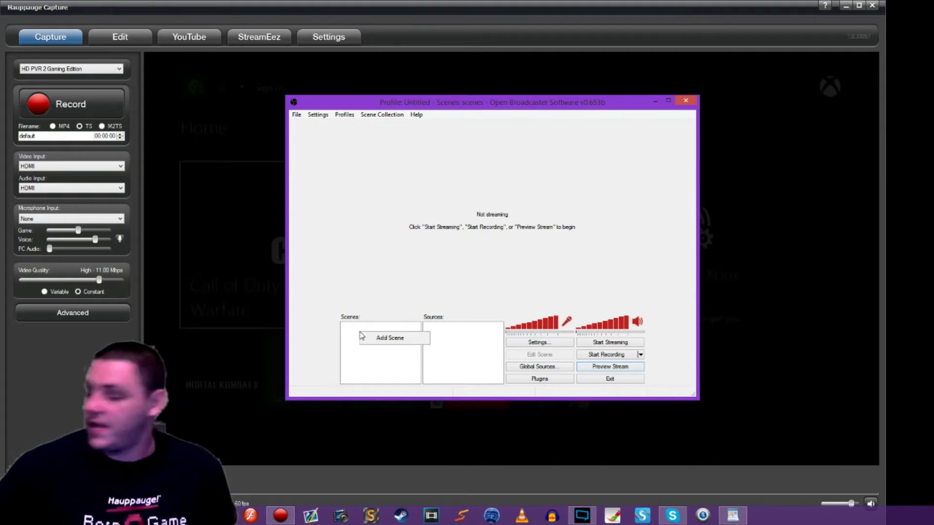
click(384, 339)
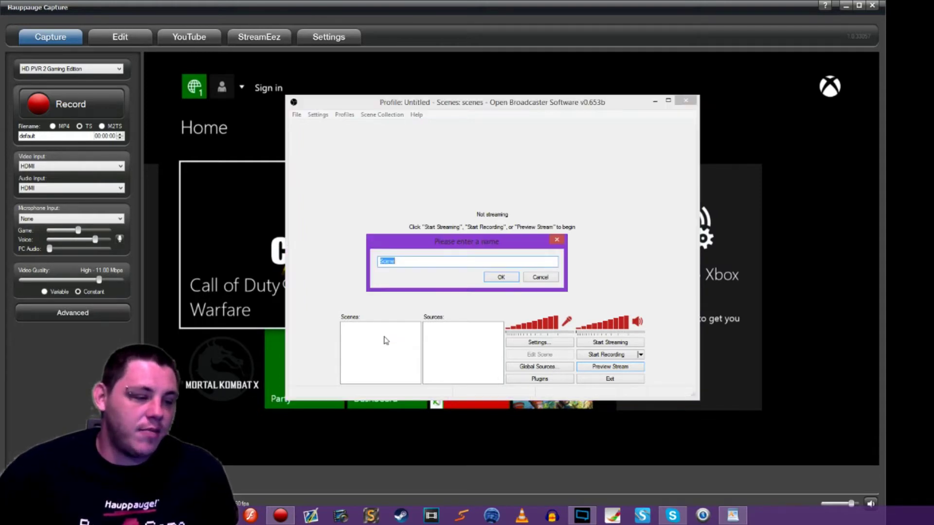
click(501, 277)
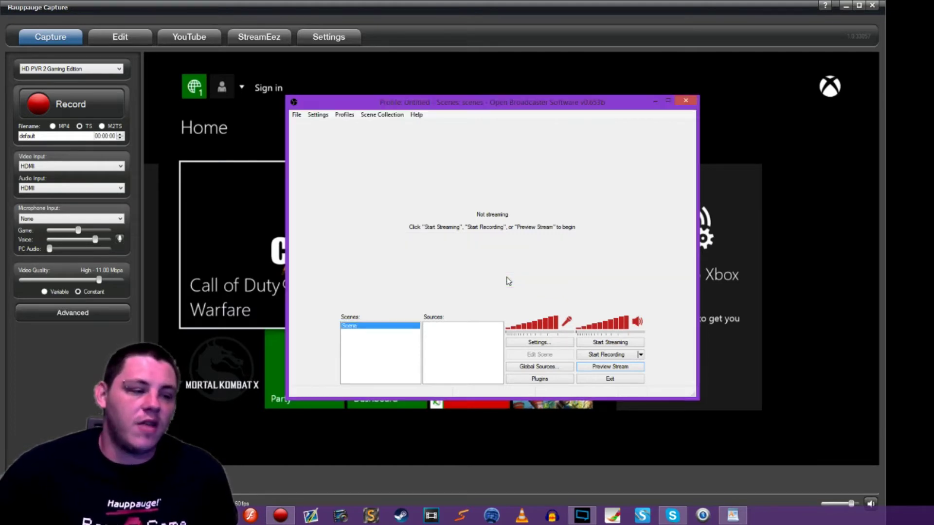
- Start adding a Window Capture source to the scene
right_click(439, 335)
mouse_move(457, 345)
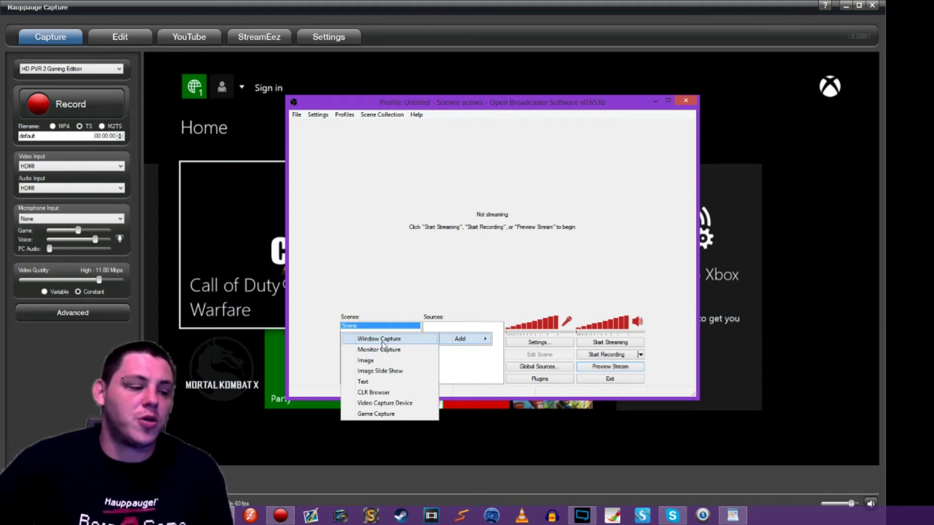
click(381, 338)
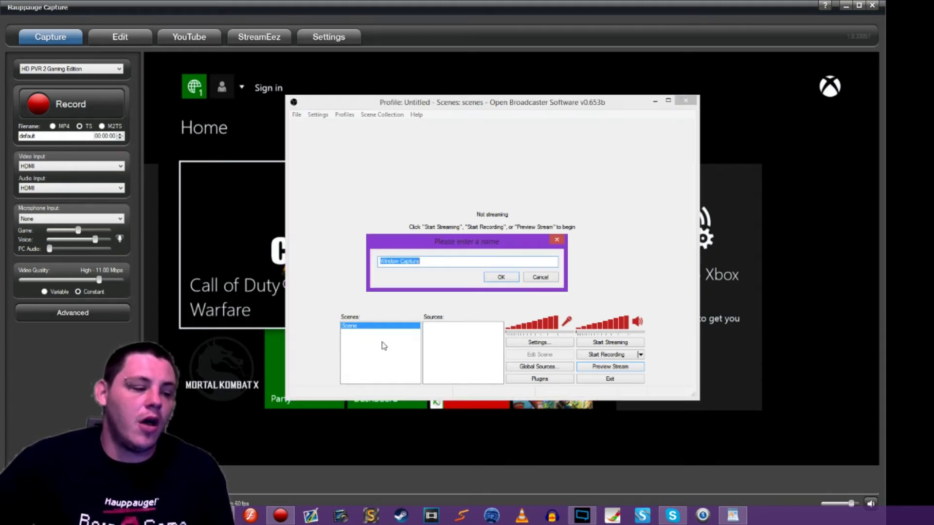
- Name the source 'Window Capture', target the HauppaugeCapture window, and enable Sub-Region
click(505, 279)
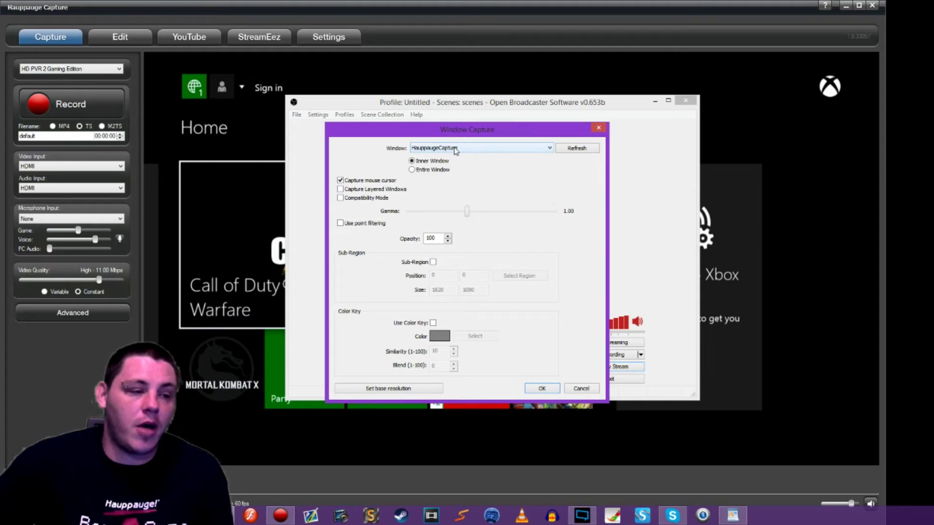
click(455, 148)
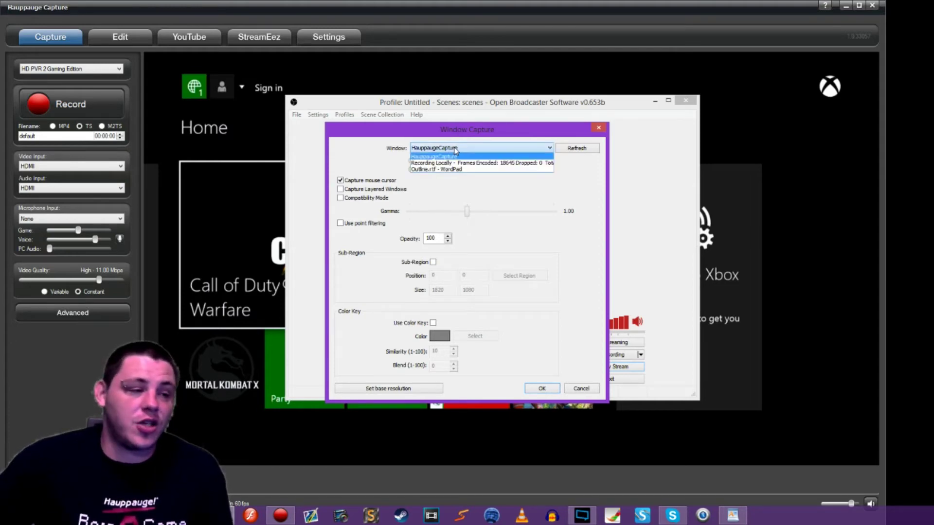
click(460, 157)
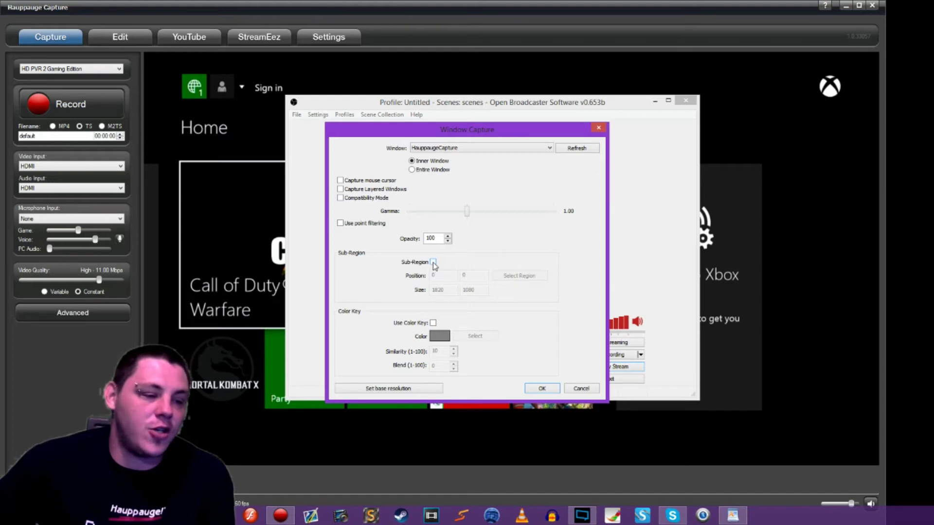
click(433, 262)
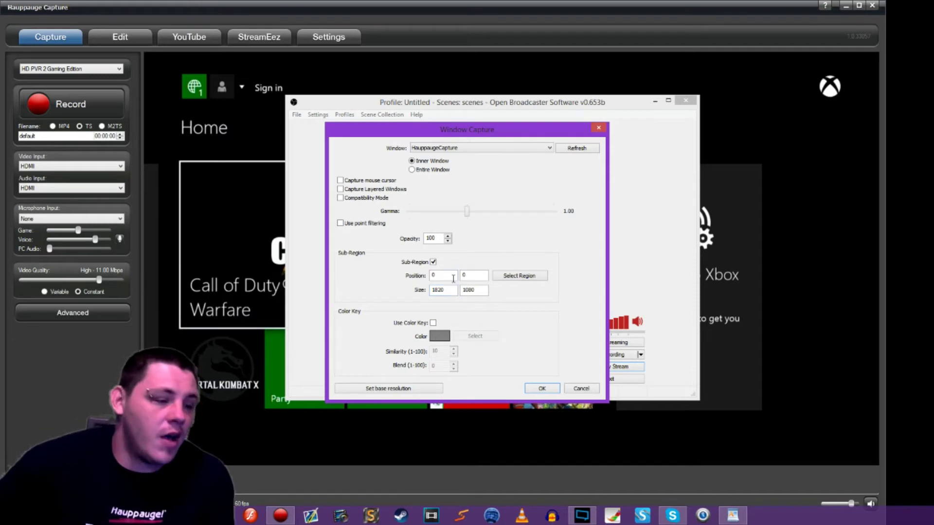
- Mark the capture region around the game video, at 296, 111 and about 1507x840
click(520, 276)
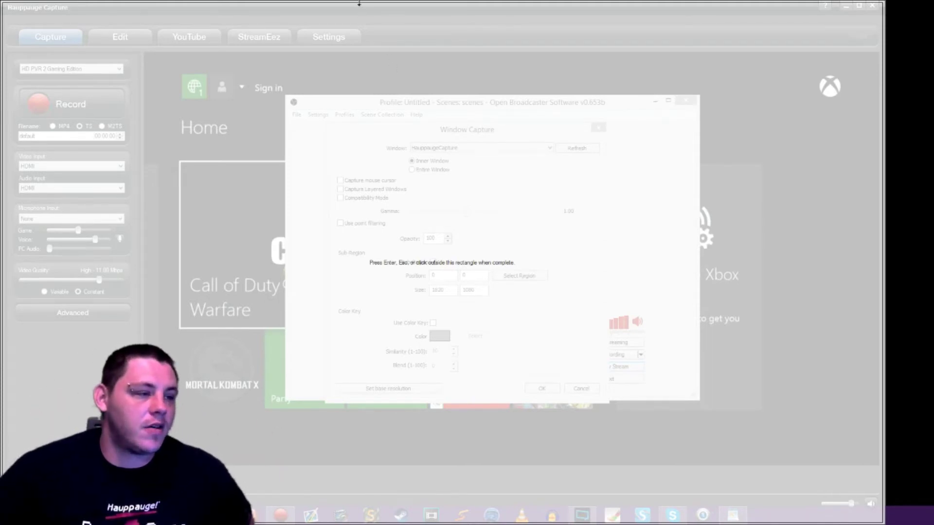
drag(359, 4, 357, 55)
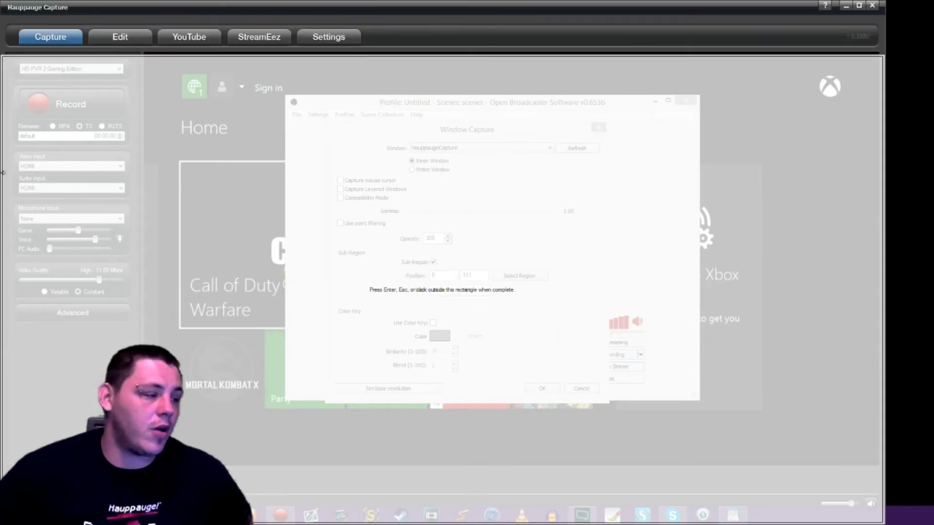
drag(3, 173, 144, 167)
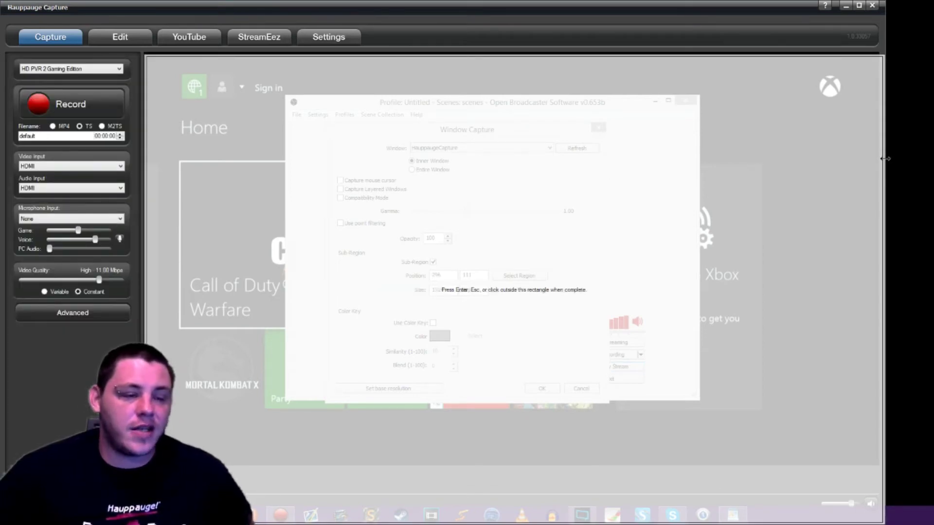
drag(882, 161, 874, 162)
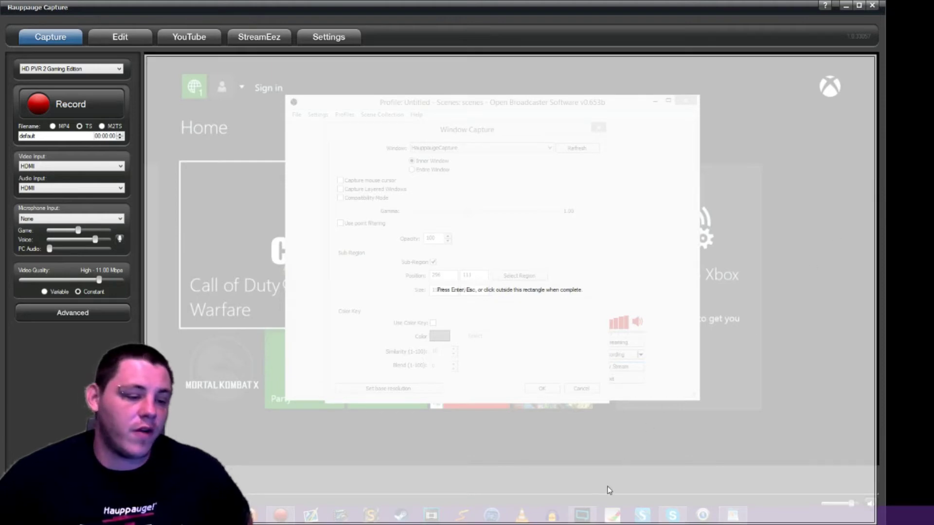
drag(596, 522, 596, 462)
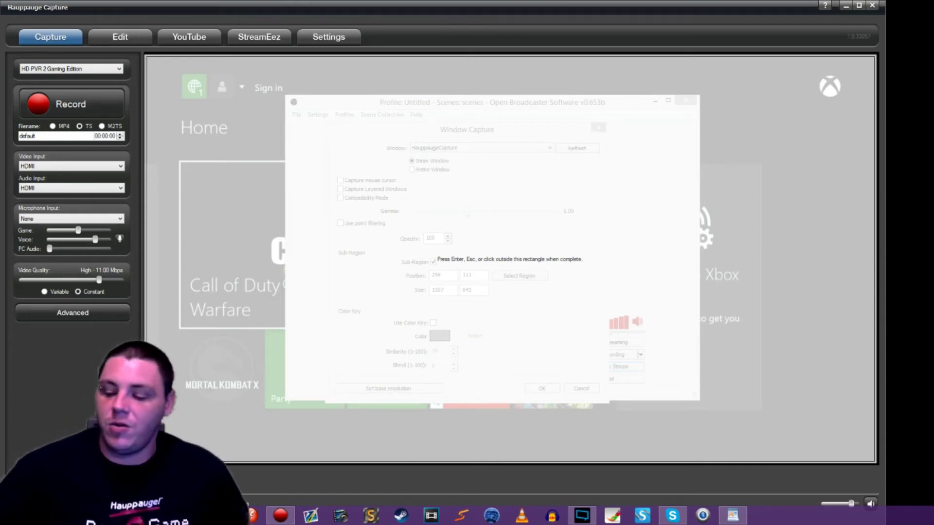
key(Return)
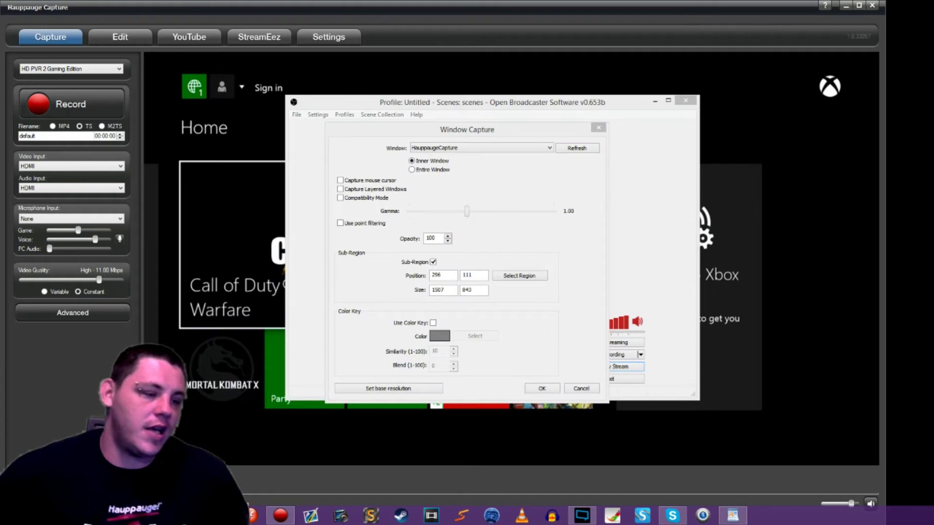
click(523, 281)
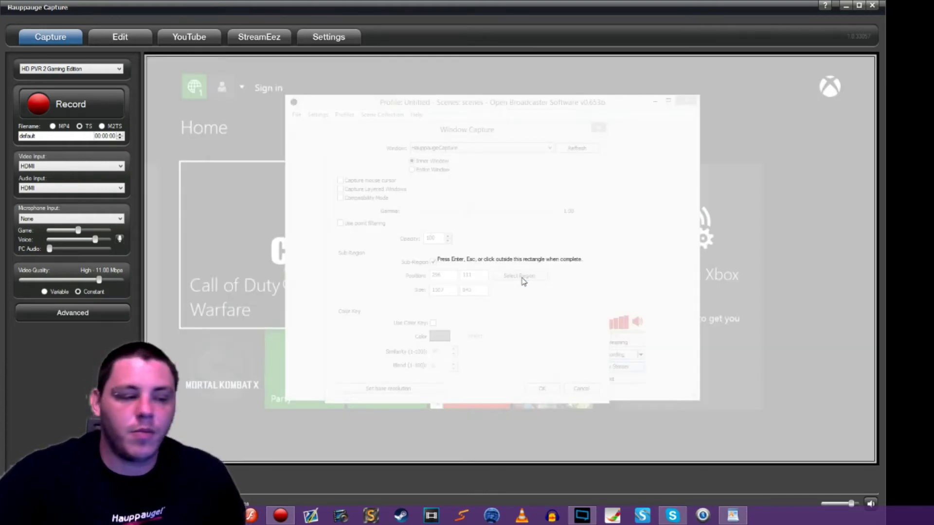
key(Return)
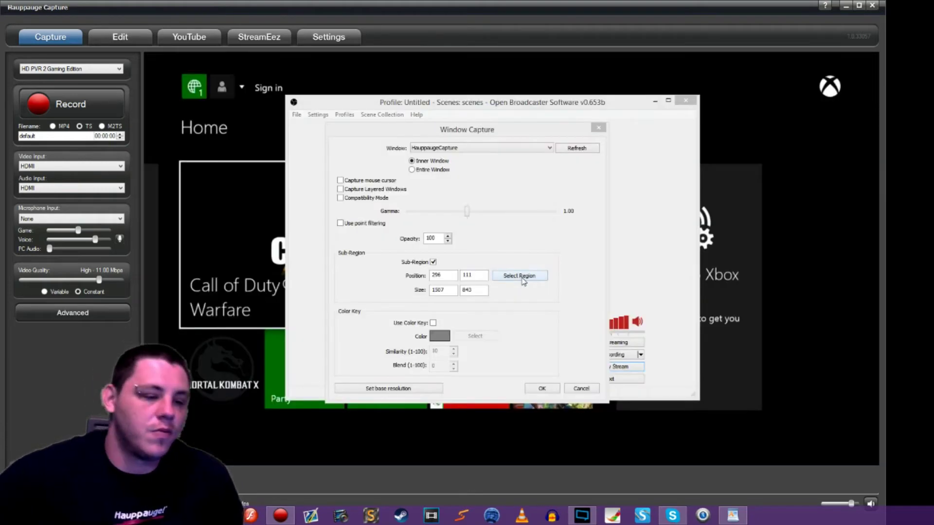
click(548, 389)
- Save the Window Capture settings and start Preview Stream
click(548, 389)
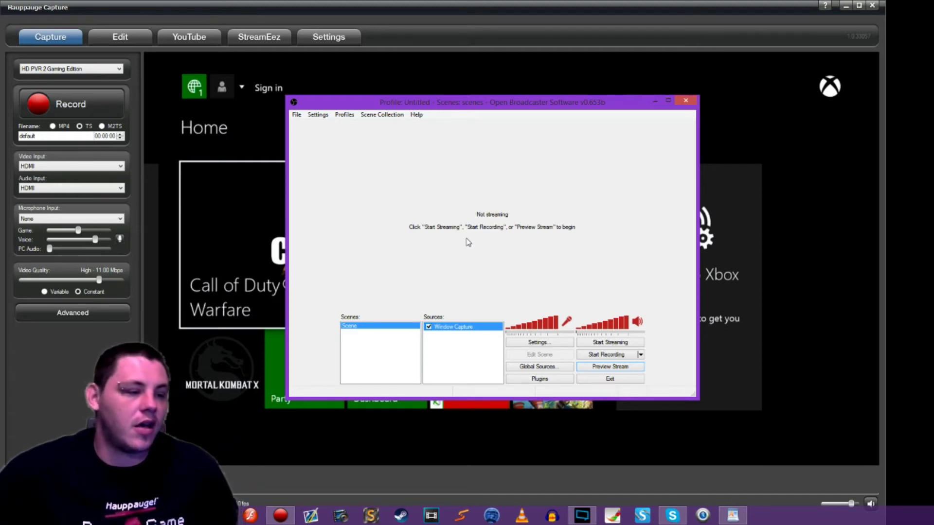
click(611, 368)
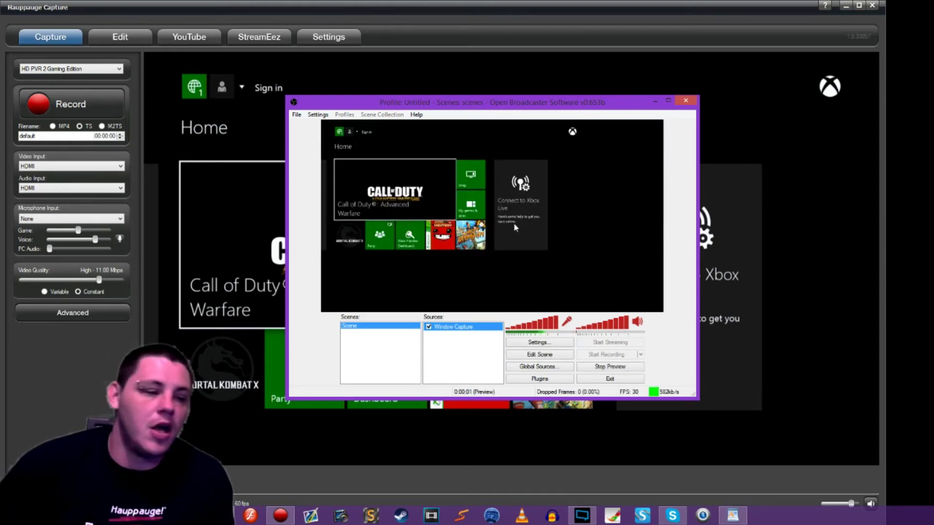
- Drag the OBS window slightly right over the capture view
drag(407, 105, 443, 102)
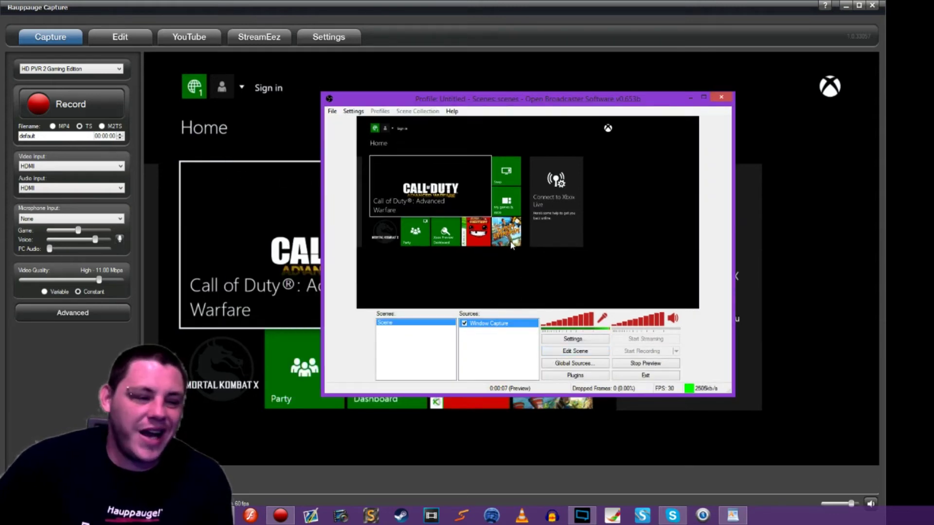
- In Edit Scene mode, snap Window Capture to the top-left and stretch it across the canvas
click(575, 354)
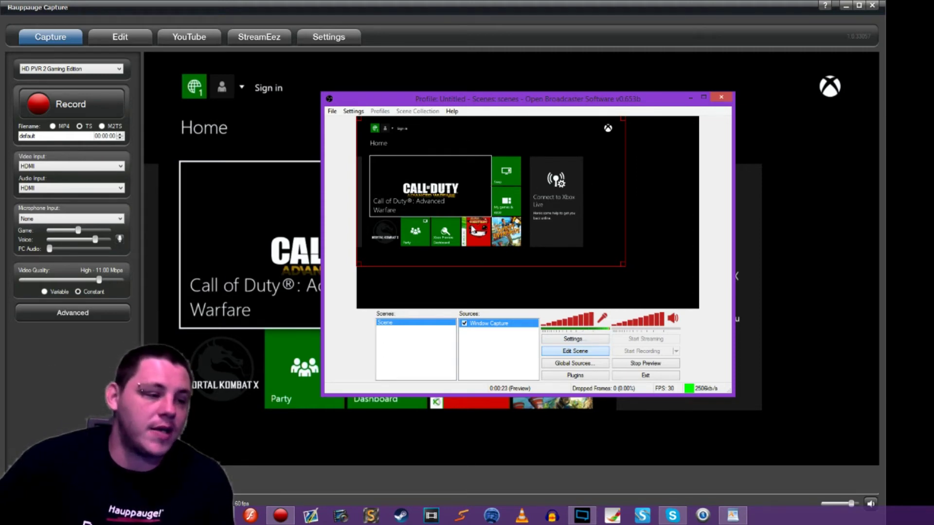
drag(471, 226, 485, 256)
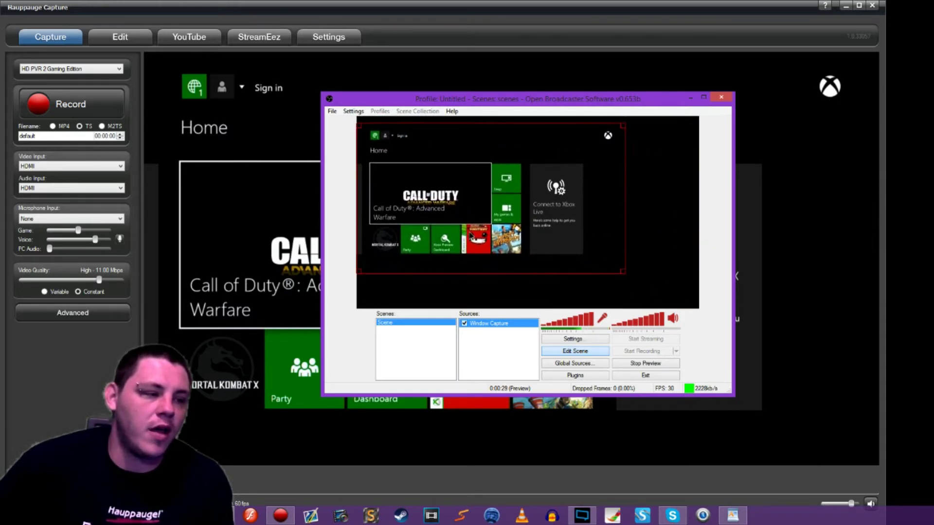
drag(470, 237, 470, 229)
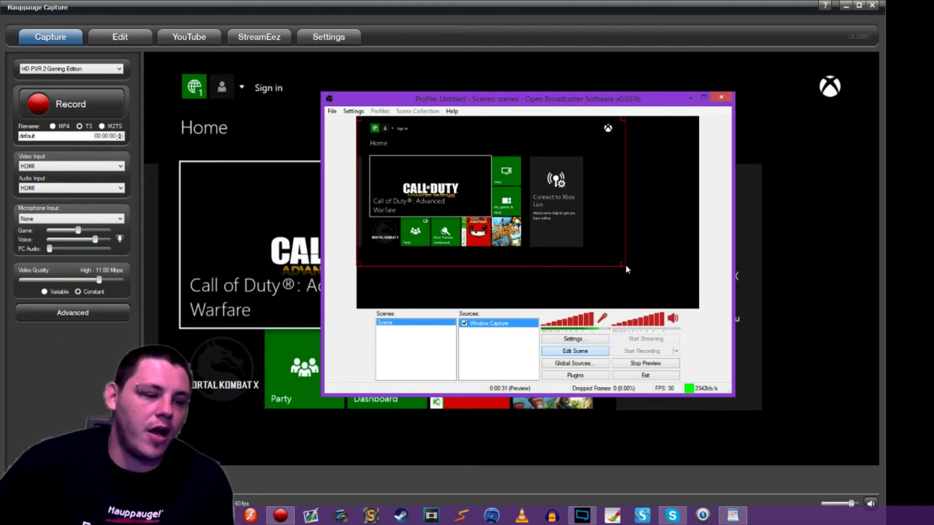
drag(624, 265, 699, 307)
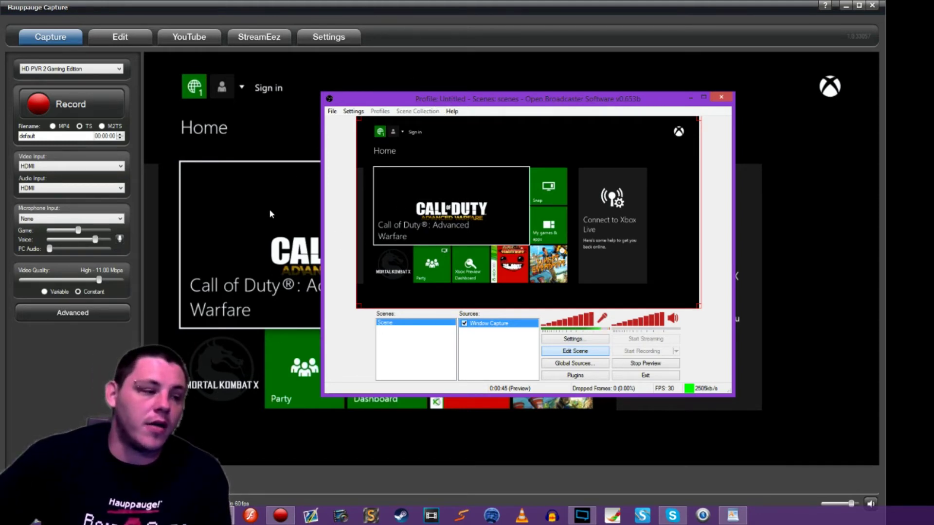
- Add an Image source using Hauppauge-Gaming-Logo-White.png and shrink it into the bottom-right corner
right_click(468, 341)
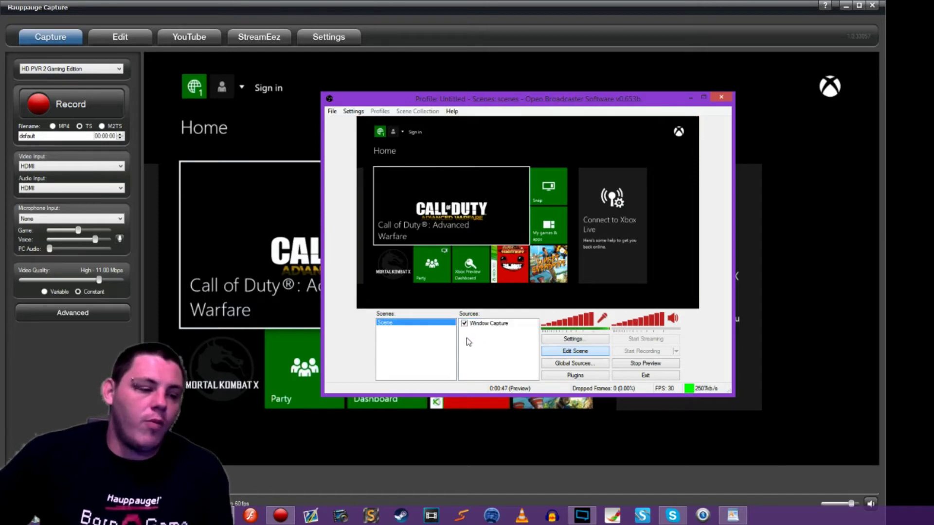
mouse_move(479, 347)
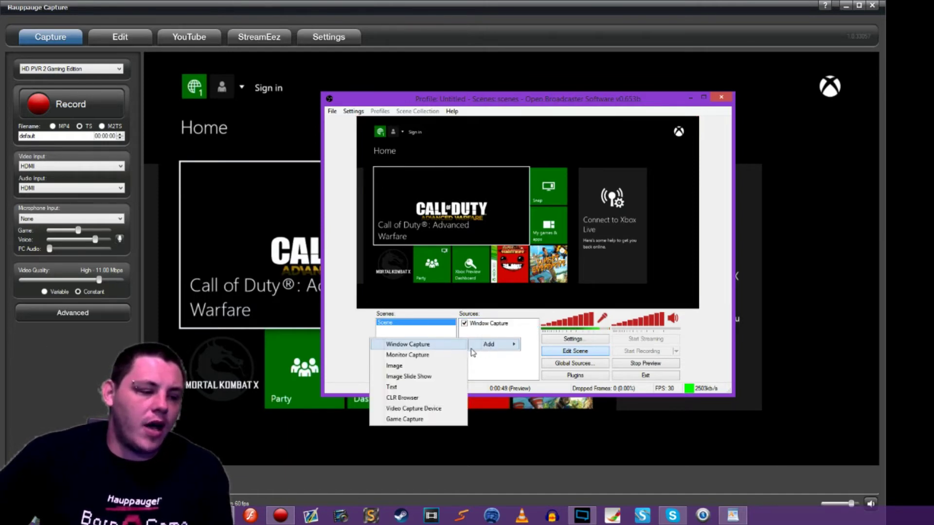
click(427, 368)
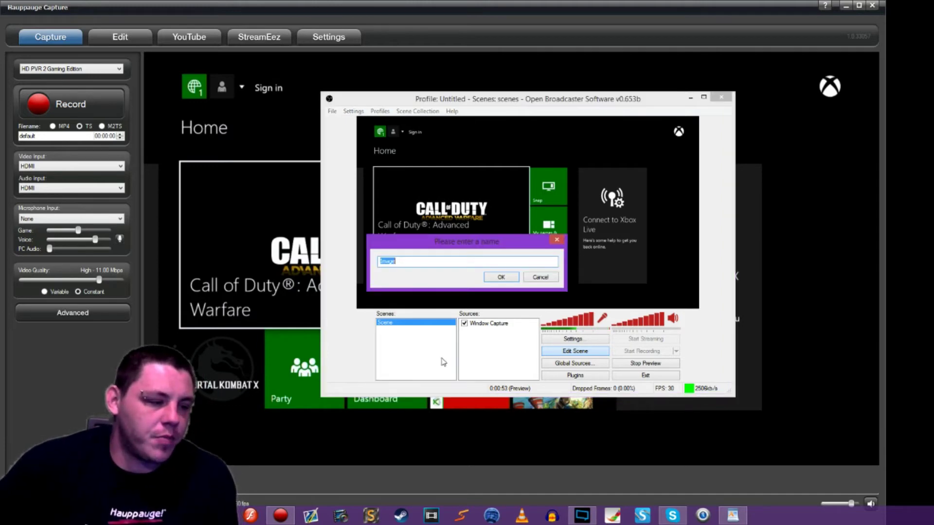
click(493, 281)
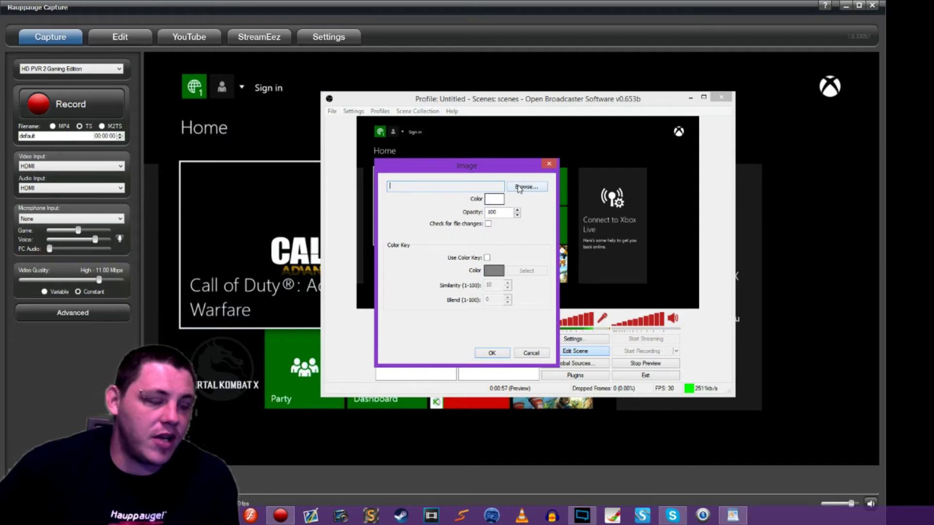
click(520, 188)
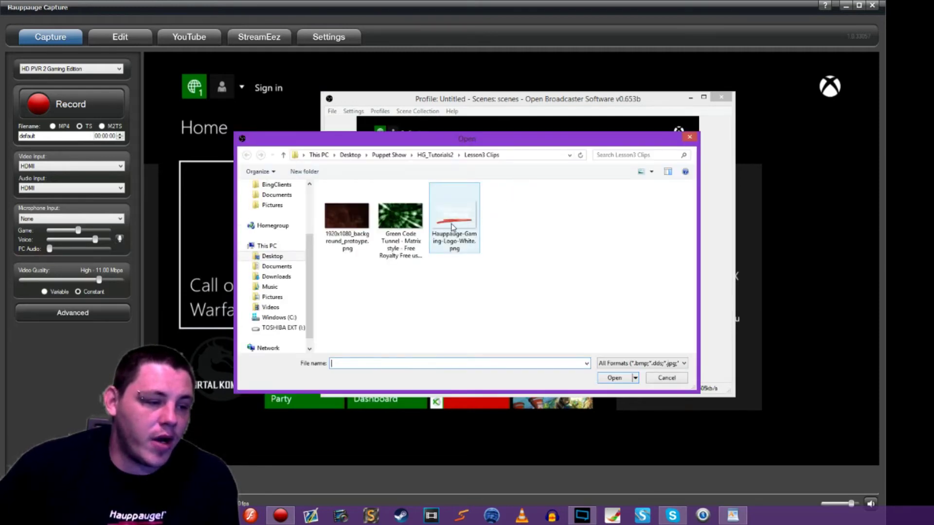
click(453, 227)
click(600, 377)
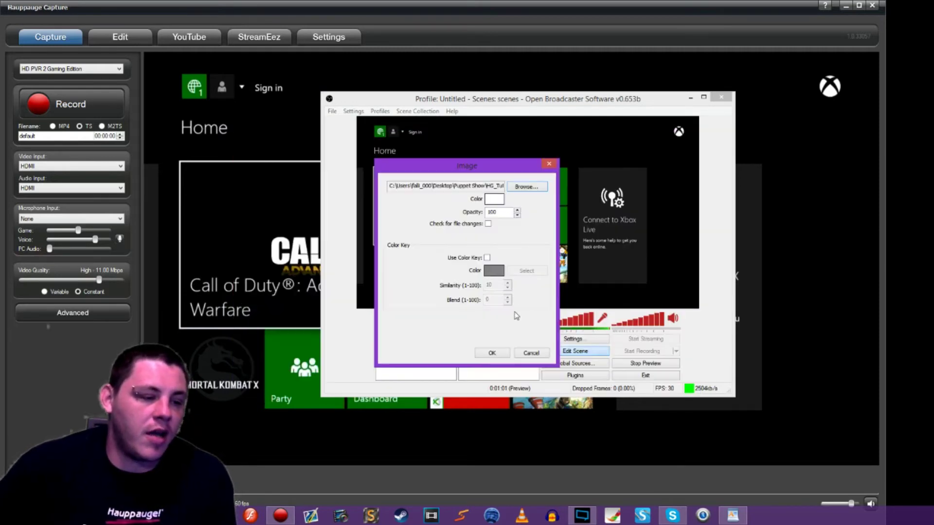
click(492, 352)
drag(418, 169, 615, 269)
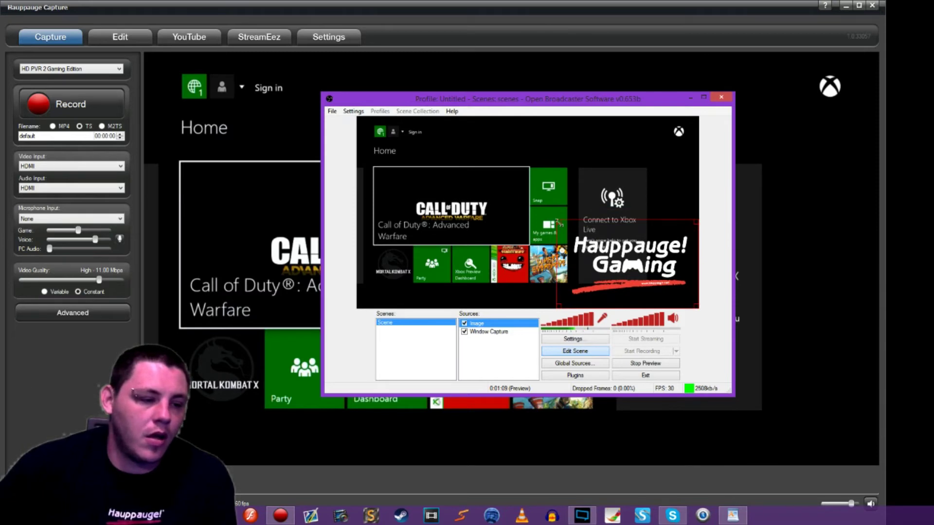
drag(559, 223, 623, 263)
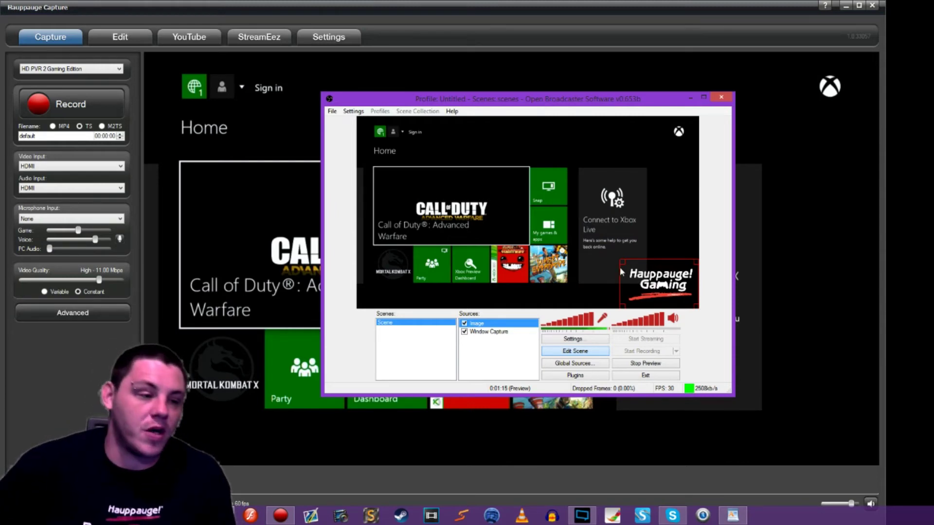
- Move the OBS window up and to the left
drag(519, 100, 508, 71)
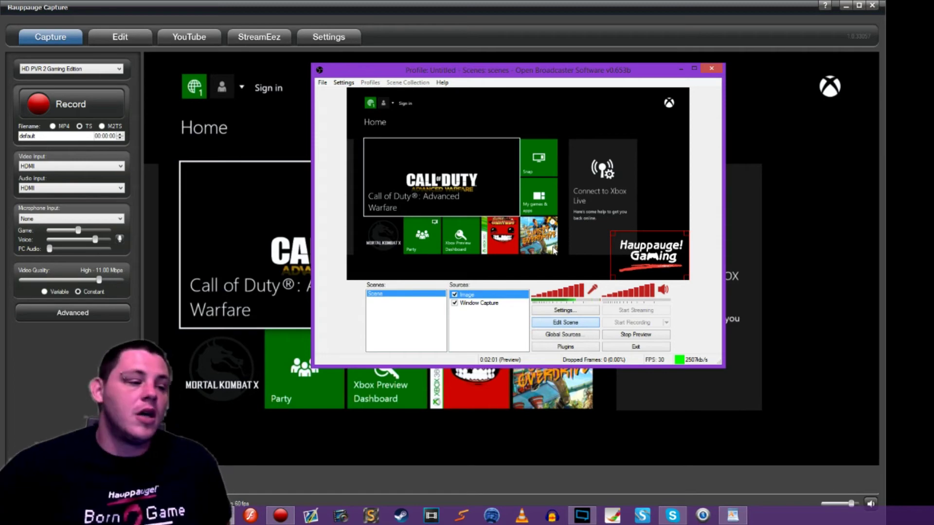
- Shift the OBS window right and raise the Hauppauge Capture preview in front of it
drag(445, 70, 528, 93)
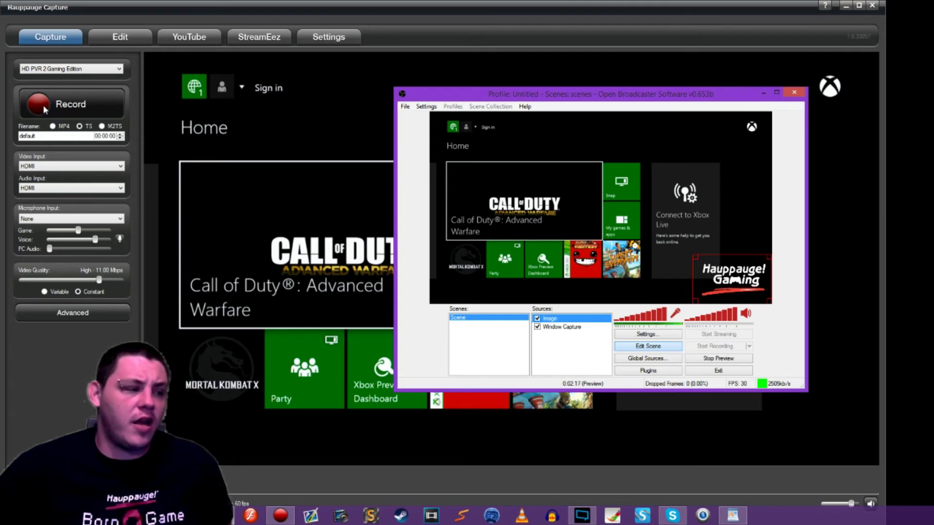
click(243, 173)
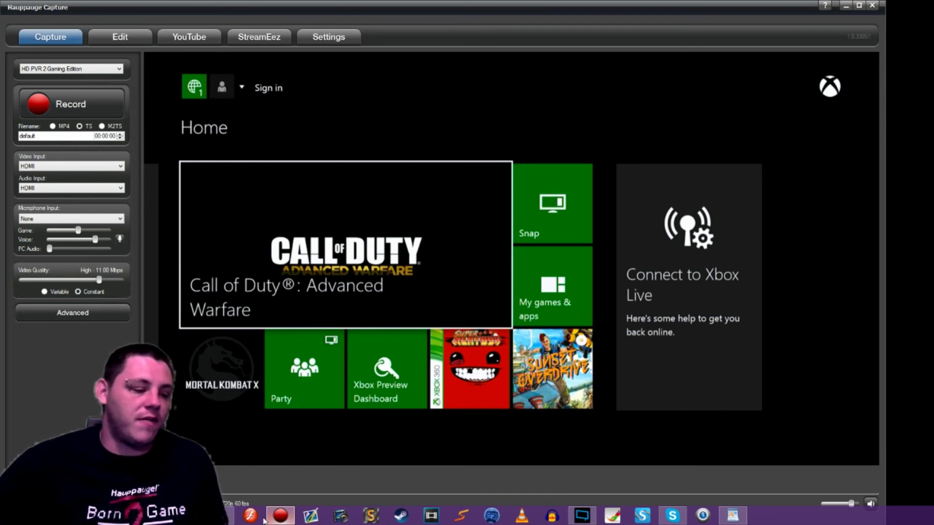
- Restore OBS from the taskbar, then nudge its window left and back to the right
mouse_move(229, 518)
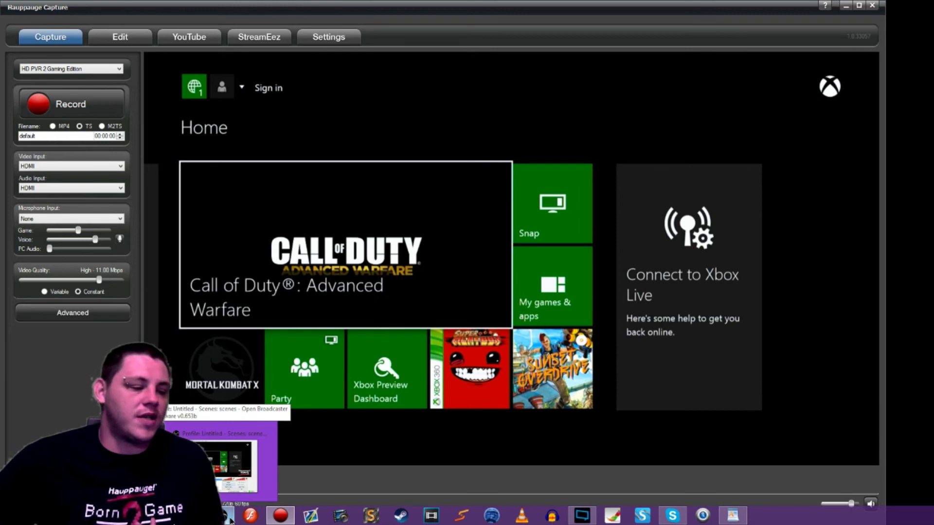
click(230, 518)
mouse_move(282, 518)
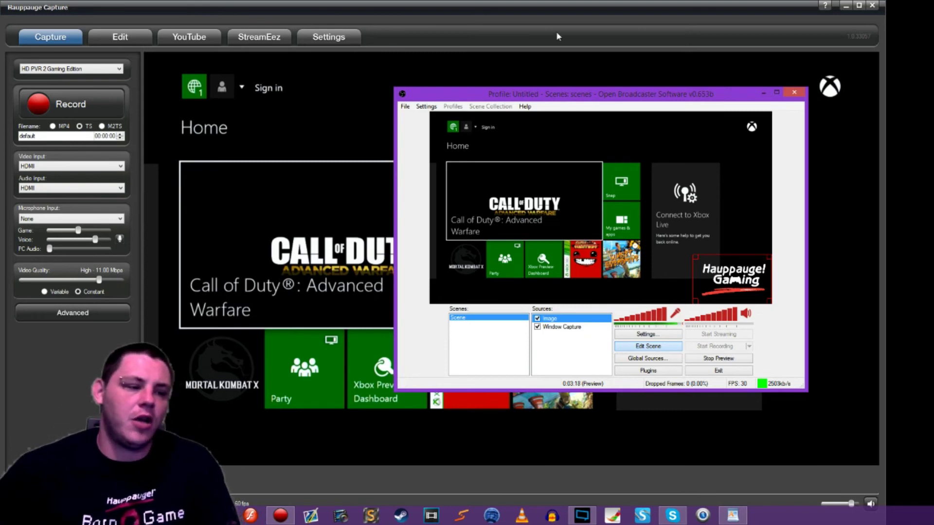
drag(588, 95, 534, 88)
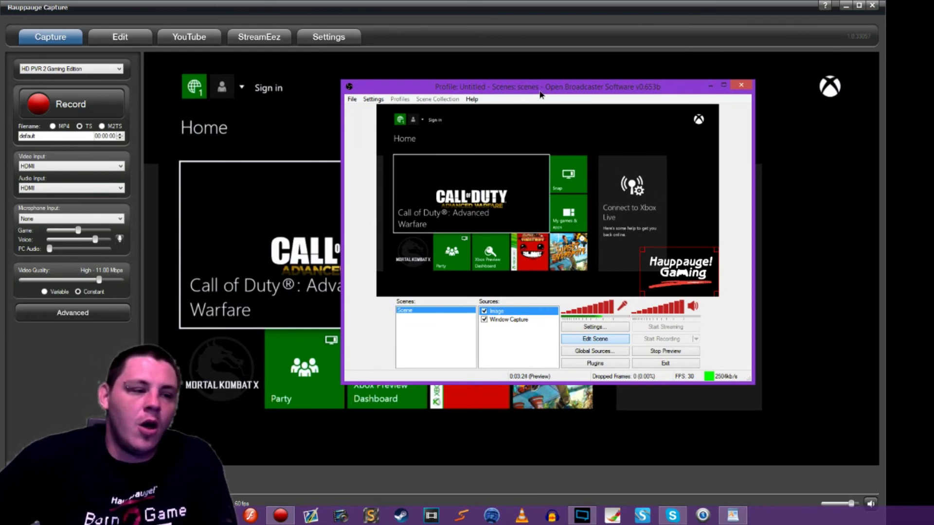
drag(540, 94, 621, 85)
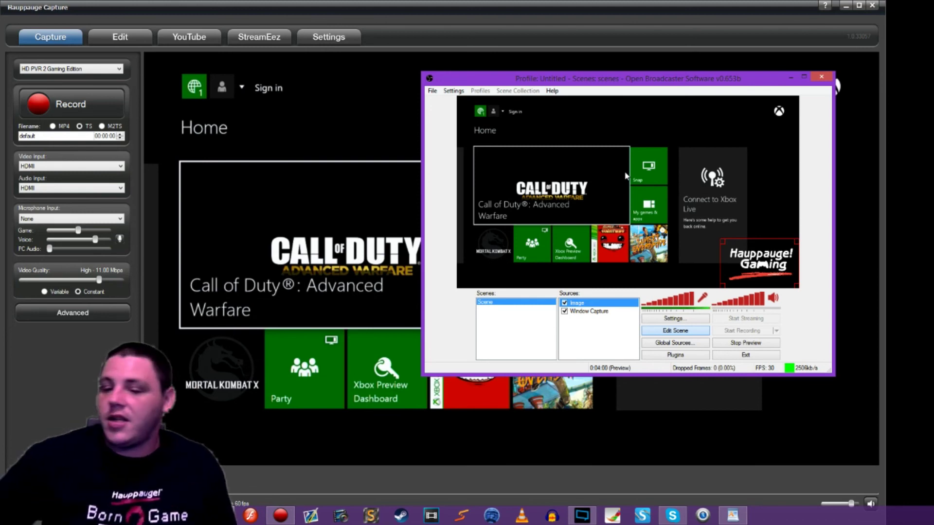
- Maximize the OBS Classic window by double-clicking its title bar
double_click(525, 82)
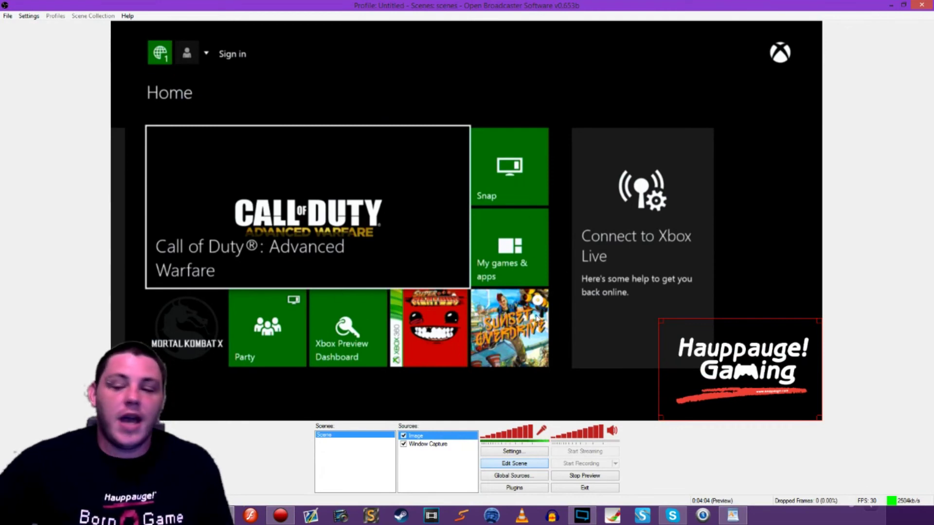